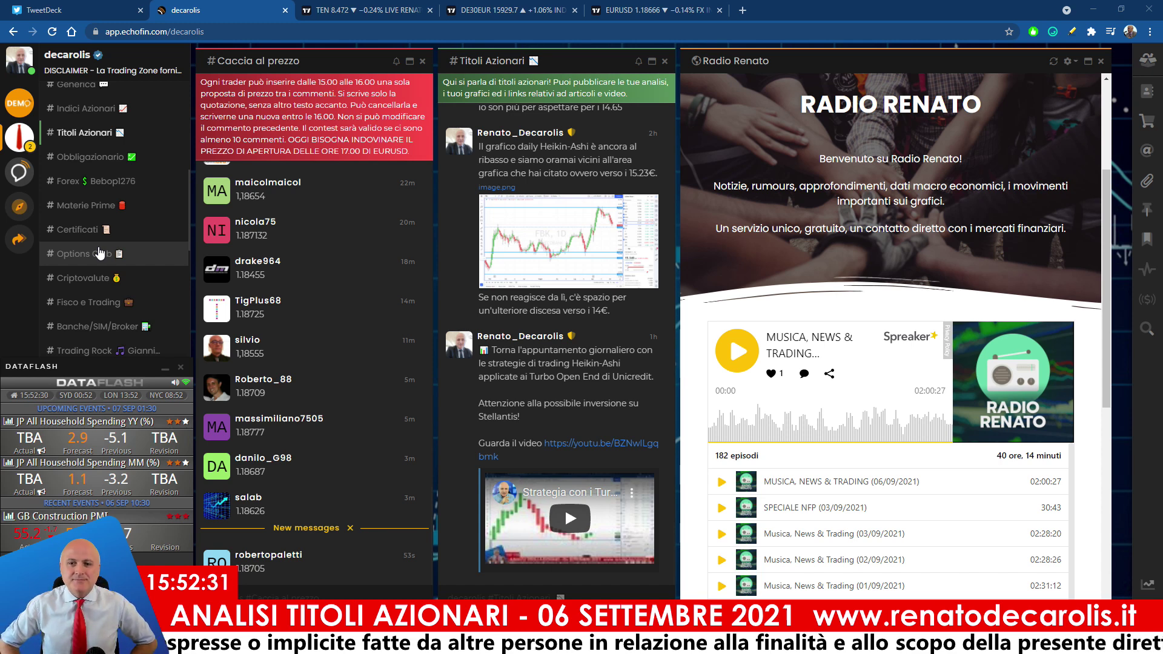
Read back through the earlier posts in the Titoli Azionari feed.
scroll(73, 190, "up", 1)
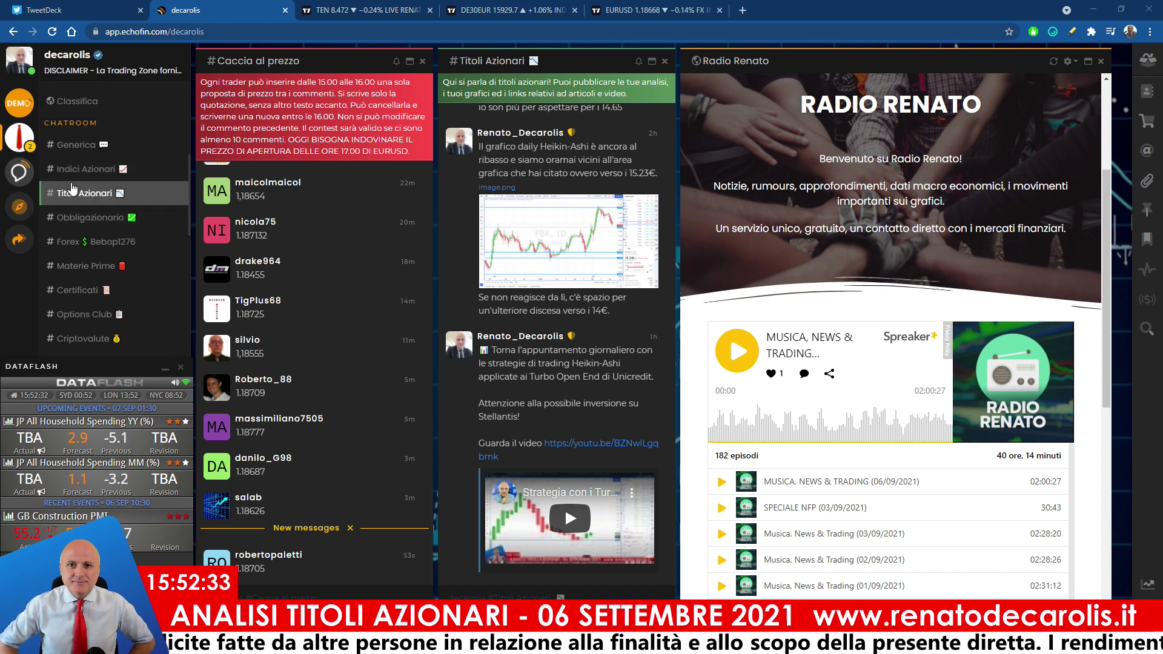
mouse_move(562, 400)
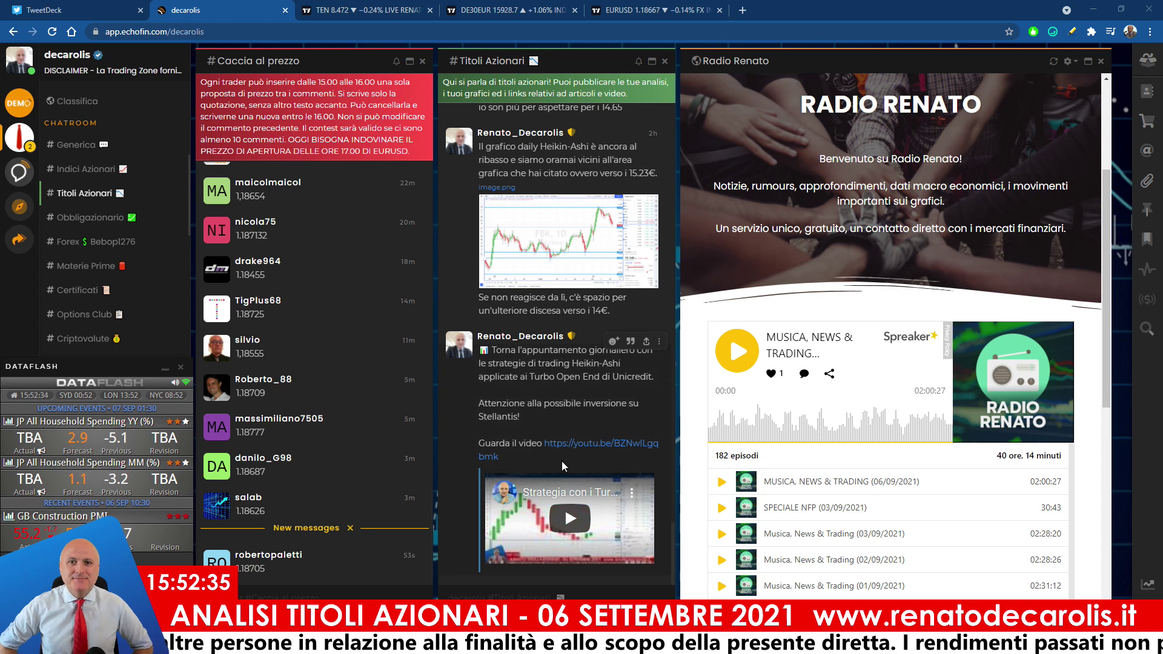
scroll(563, 448, "up", 2)
scroll(563, 430, "up", 3)
scroll(563, 430, "up", 3)
scroll(562, 430, "up", 3)
scroll(562, 431, "up", 3)
scroll(549, 417, "up", 2)
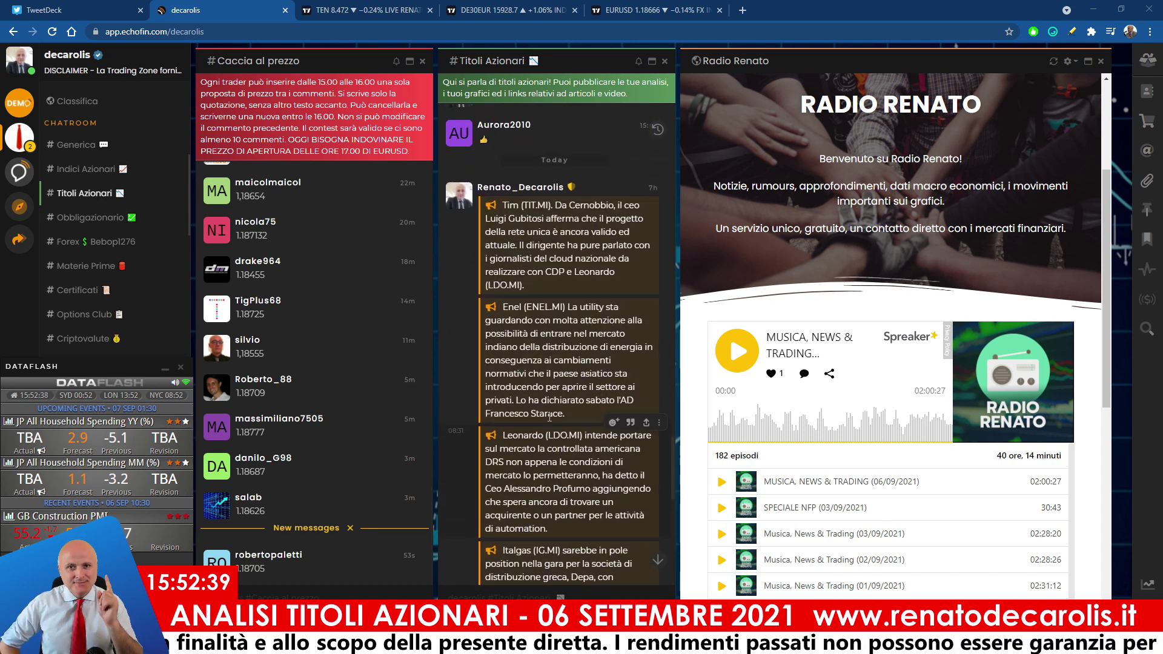
scroll(550, 417, "up", 2)
scroll(541, 380, "down", 5)
scroll(541, 380, "down", 5)
scroll(541, 381, "up", 3)
scroll(541, 381, "up", 3)
scroll(541, 380, "up", 5)
scroll(542, 381, "up", 5)
scroll(541, 380, "up", 3)
scroll(541, 380, "up", 3)
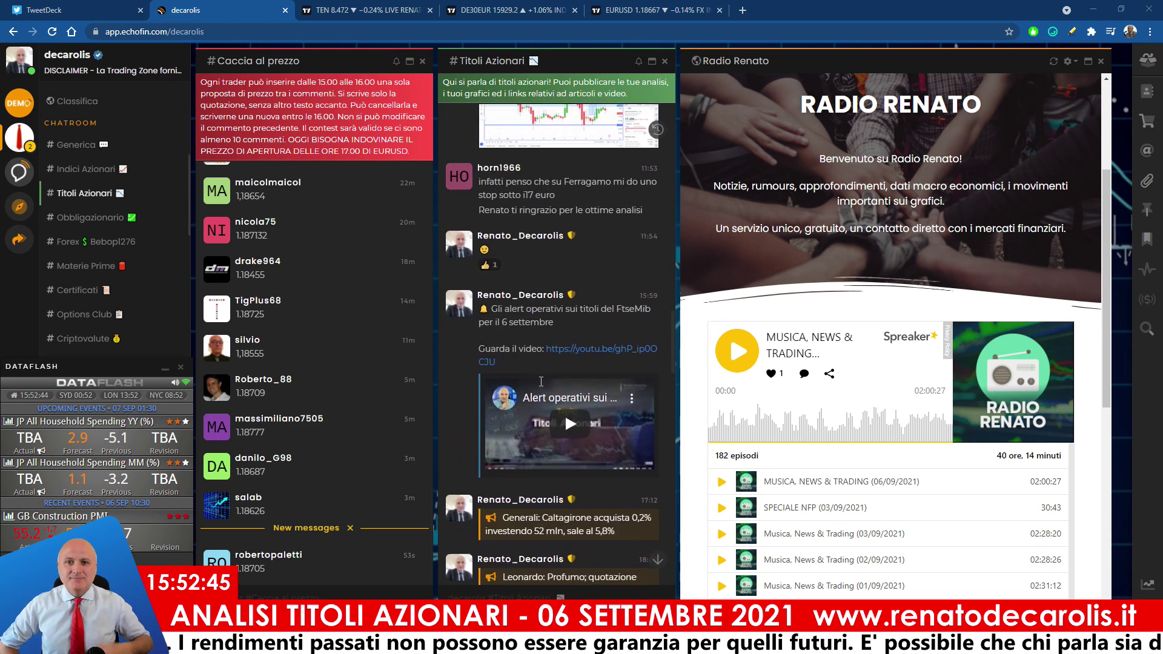
scroll(541, 381, "up", 3)
scroll(542, 381, "up", 2)
Dismiss the 'New messages' marker in Caccia al prezzo, then switch to the TEN daily chart.
scroll(541, 381, "down", 5)
scroll(541, 381, "down", 5)
scroll(541, 380, "down", 5)
scroll(541, 380, "down", 5)
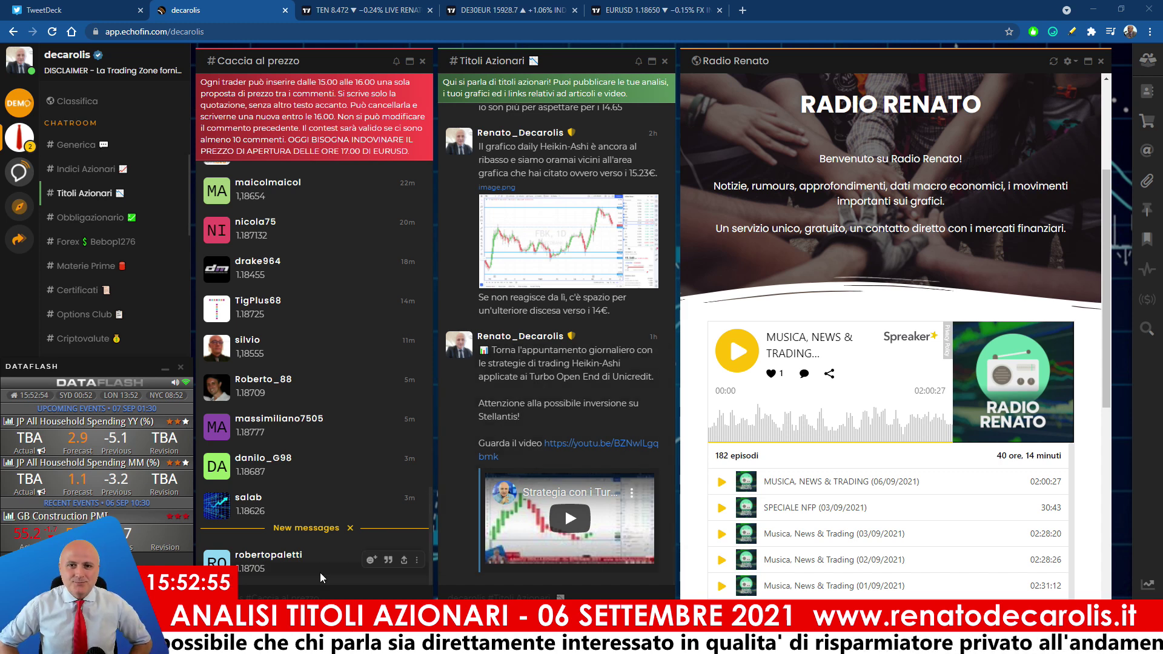
left_click(350, 529)
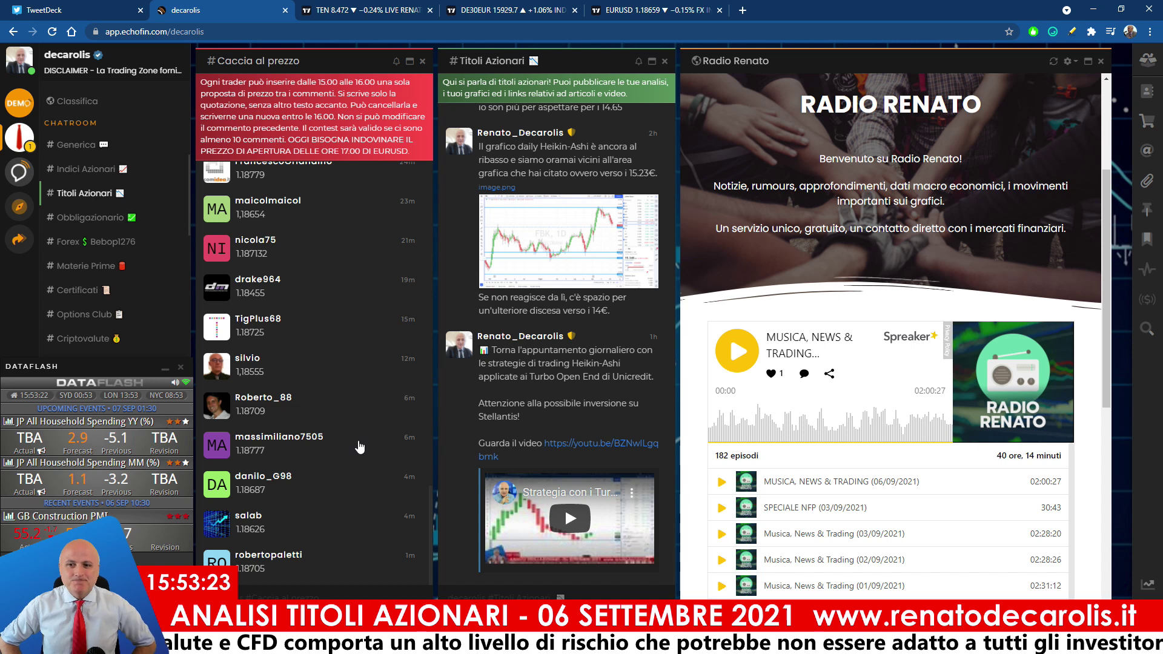
left_click(373, 13)
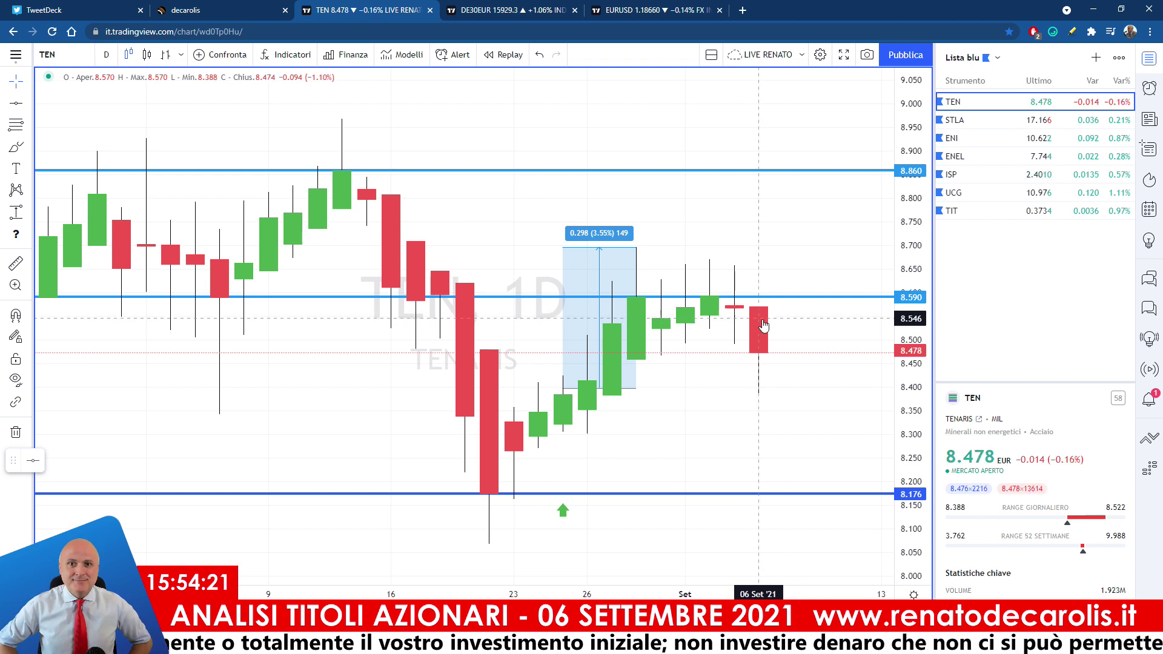
Zoom out on the TEN chart and lower the 8.590 resistance line to 8.586.
scroll(768, 342, "down", 2)
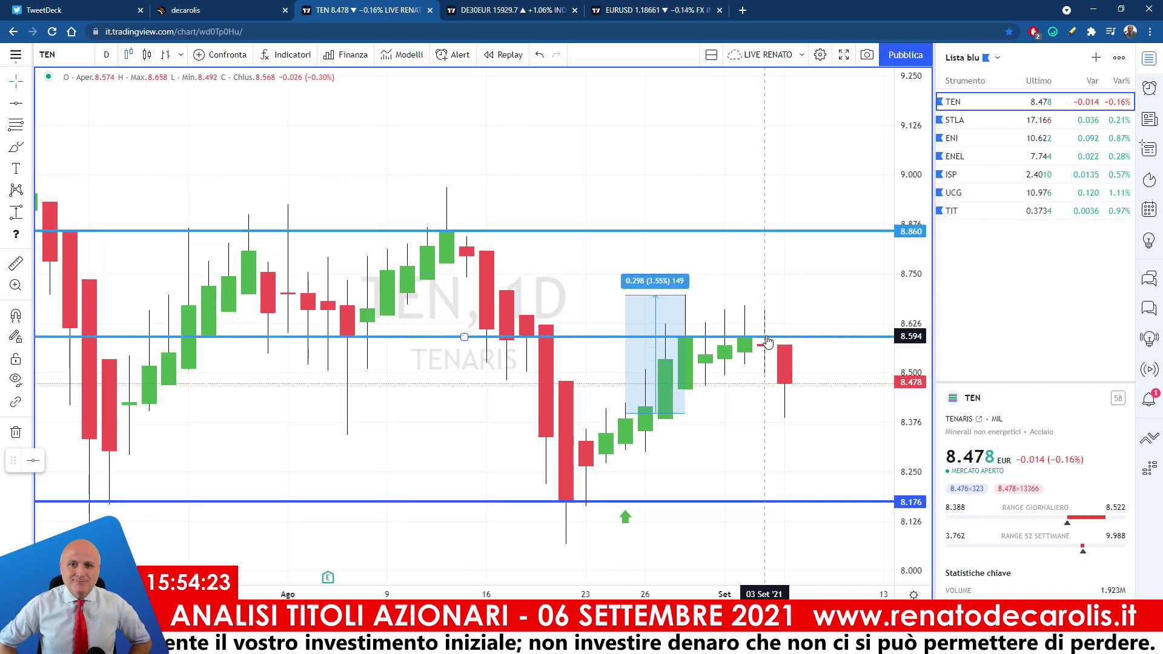
scroll(785, 370, "down", 1)
scroll(785, 369, "down", 1)
scroll(785, 369, "down", 1)
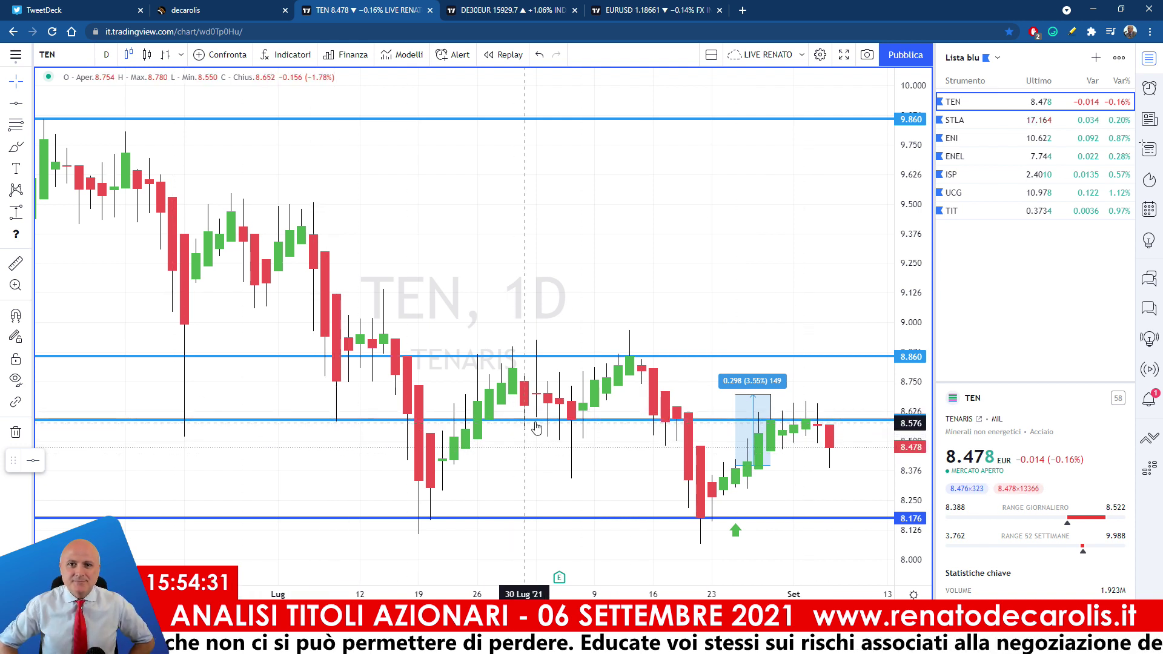
scroll(666, 418, "down", 1)
scroll(610, 409, "up", 1)
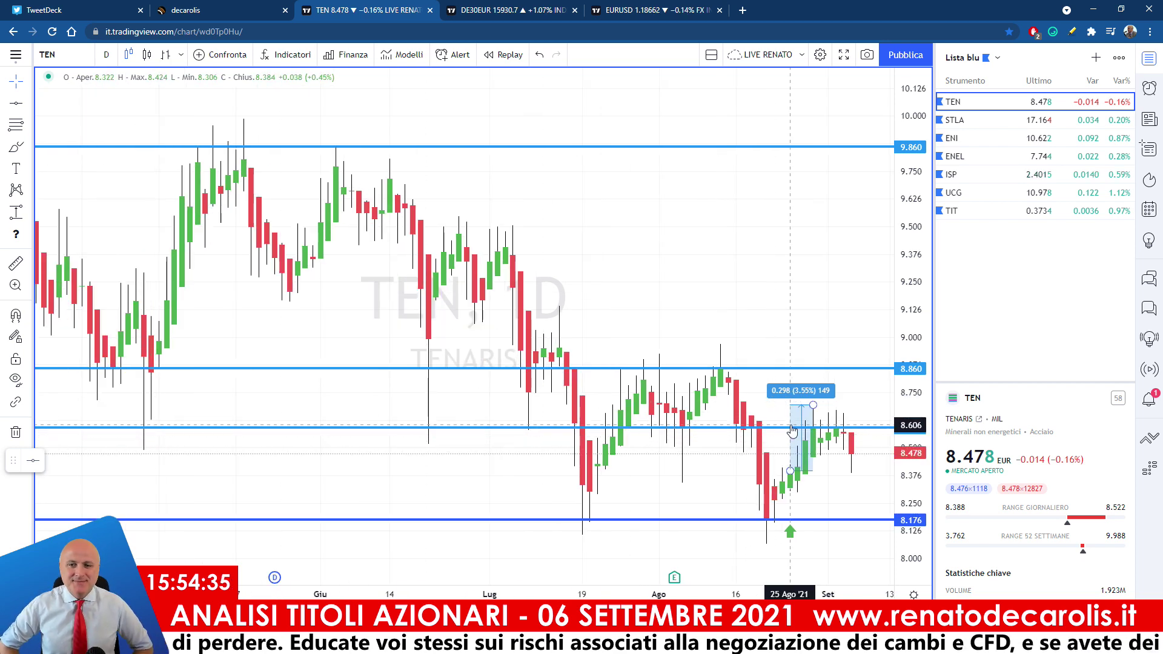
scroll(242, 433, "down", 2)
scroll(364, 441, "down", 3)
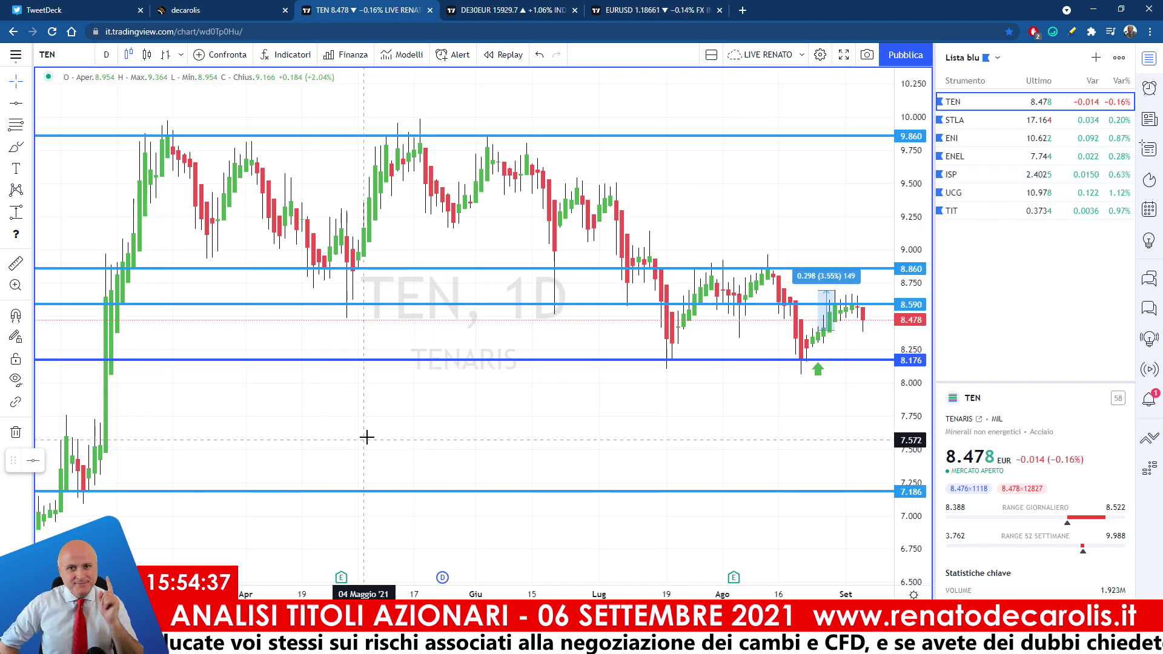
scroll(372, 333, "up", 3)
scroll(484, 394, "up", 1)
left_click_drag(845, 427, 849, 430)
Zoom back in and switch to the STLA (Stellantis) daily chart.
scroll(849, 433, "up", 2)
scroll(845, 431, "up", 2)
scroll(840, 424, "up", 2)
left_click(1024, 120)
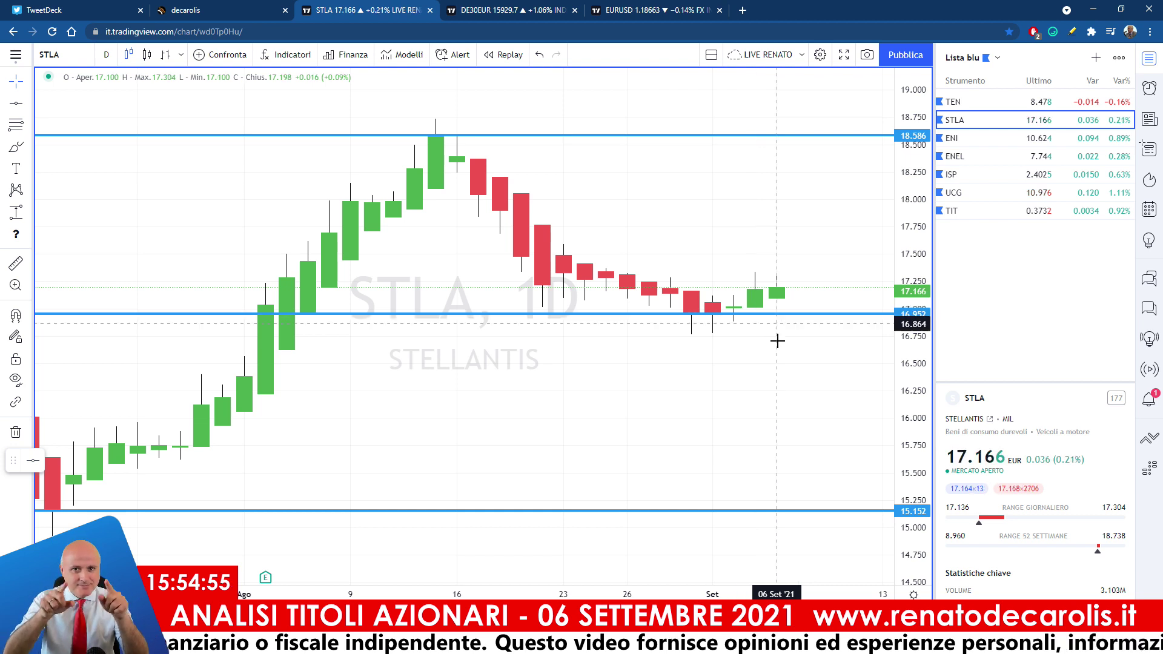
Zoom into the STLA chart's levels, then switch to the ENI daily chart.
scroll(773, 411, "up", 2)
scroll(773, 411, "up", 1)
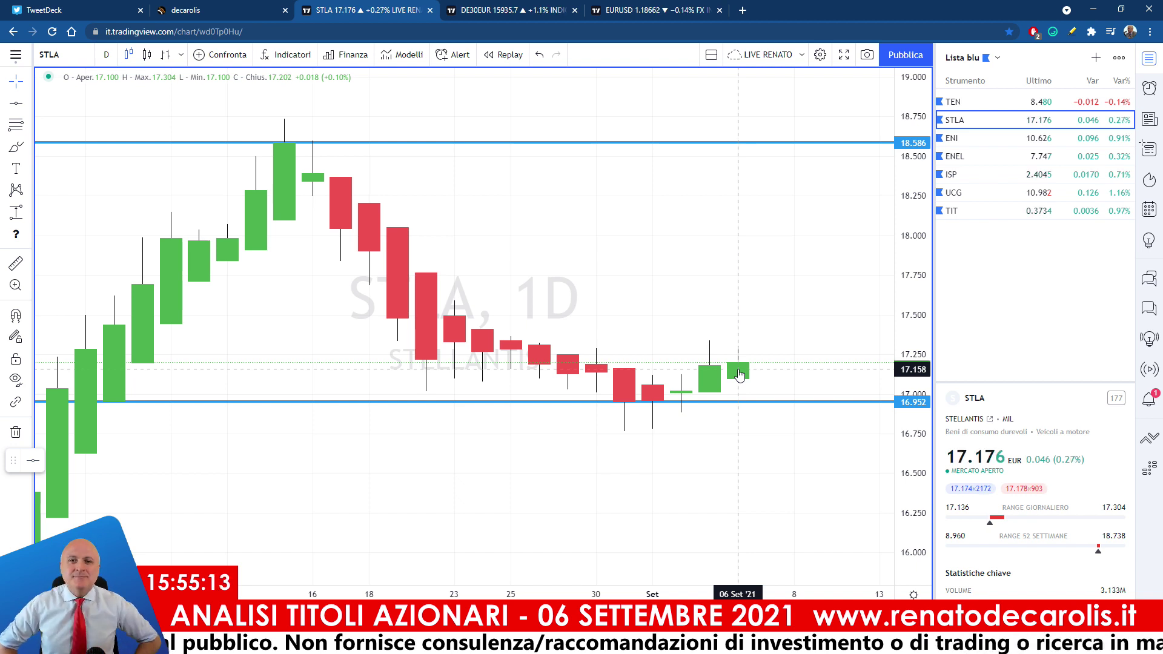
left_click(970, 139)
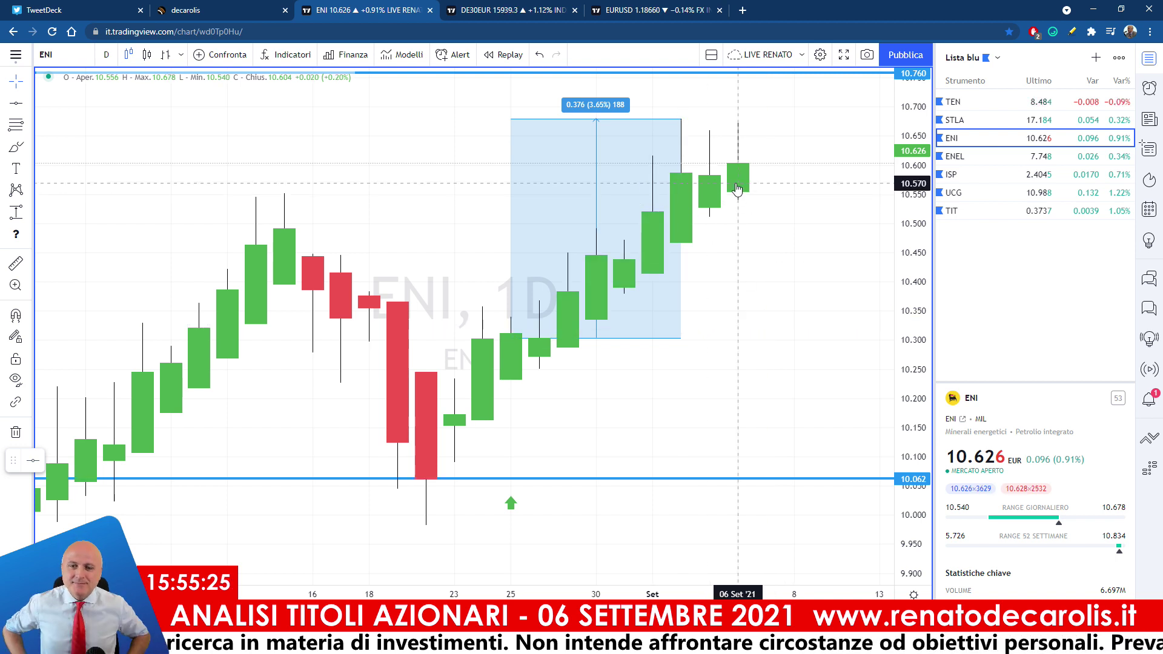
Zoom the ENI chart out to show price history back to 2020.
scroll(737, 189, "down", 2)
scroll(748, 256, "down", 2)
scroll(749, 261, "down", 2)
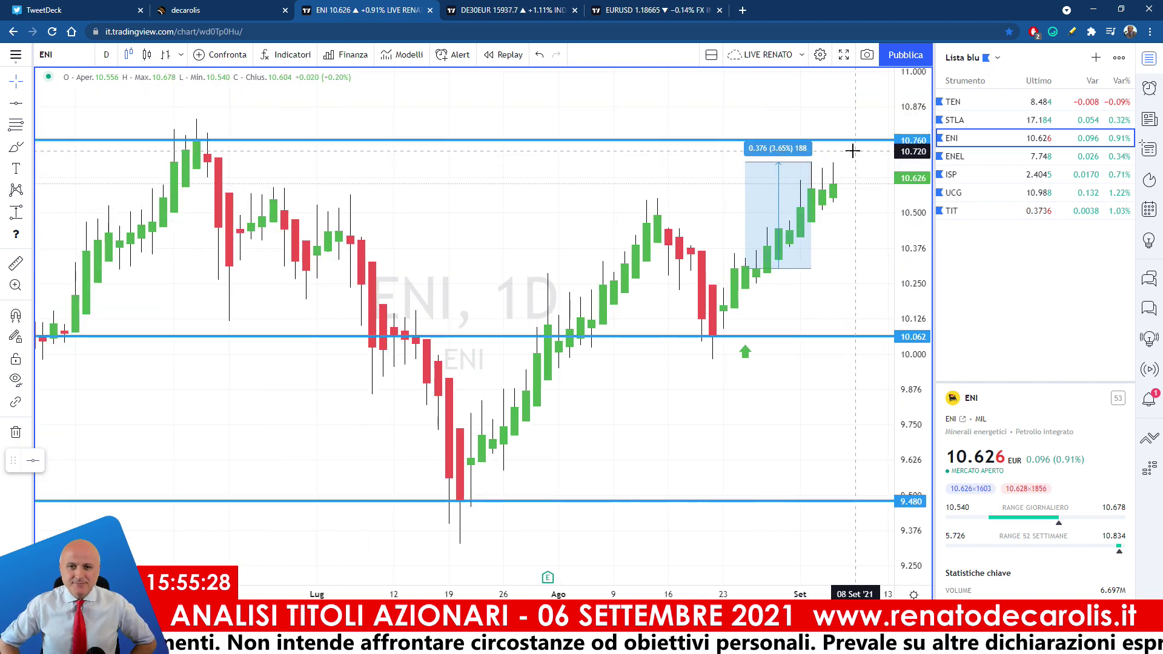
scroll(696, 243, "down", 1)
scroll(644, 275, "down", 2)
scroll(634, 308, "down", 1)
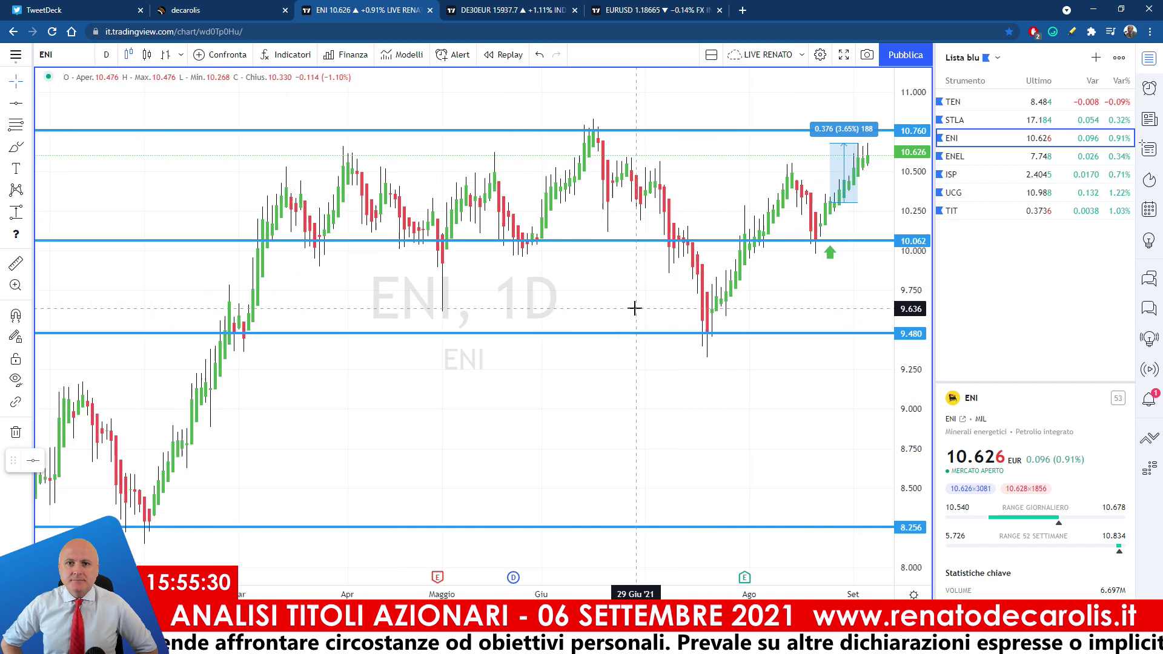
scroll(635, 308, "down", 1)
scroll(633, 307, "down", 1)
scroll(633, 309, "down", 2)
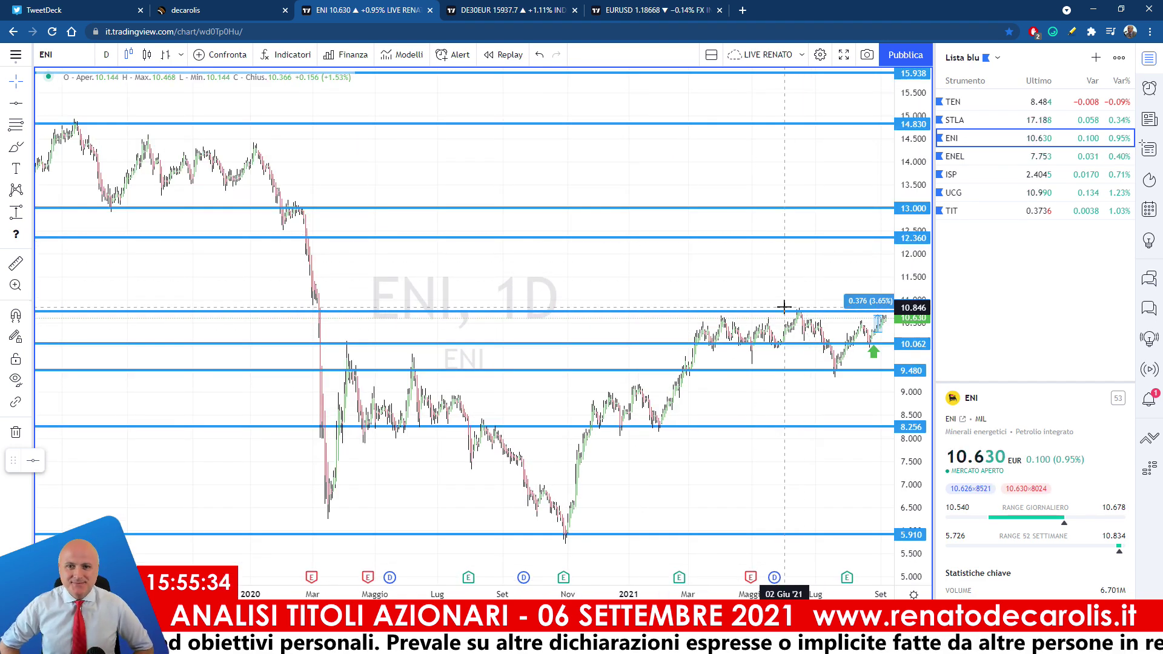
Zoom back in on ENI's recent levels, then switch to the ENEL daily chart.
scroll(785, 308, "up", 1)
scroll(785, 308, "up", 2)
scroll(785, 308, "up", 2)
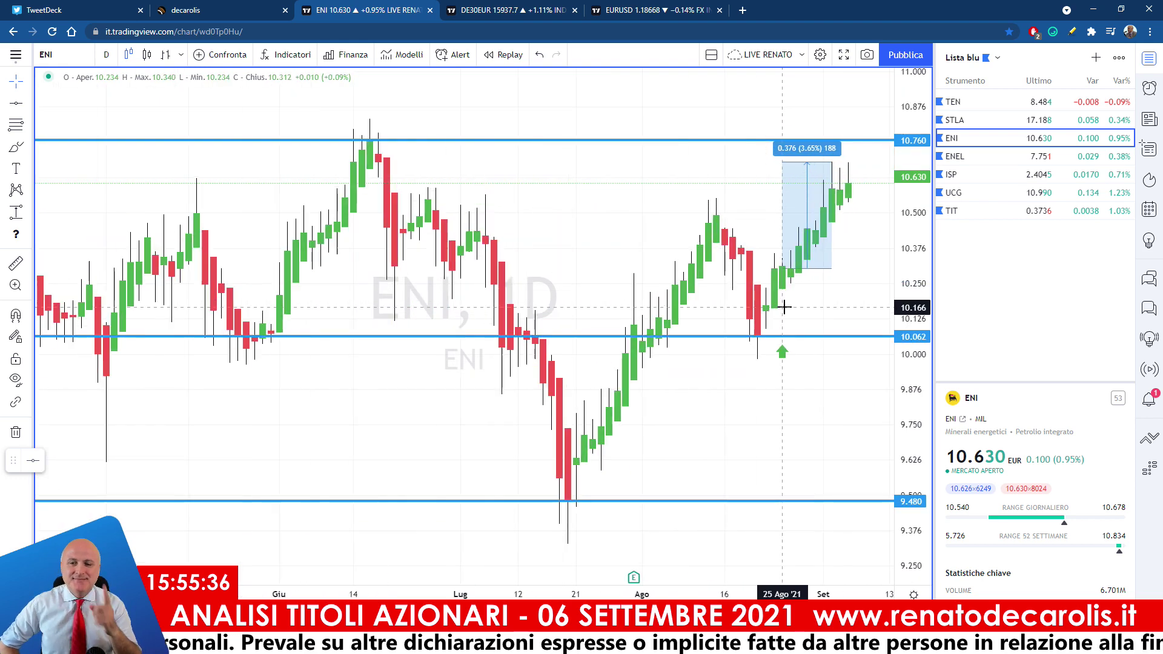
scroll(785, 308, "up", 1)
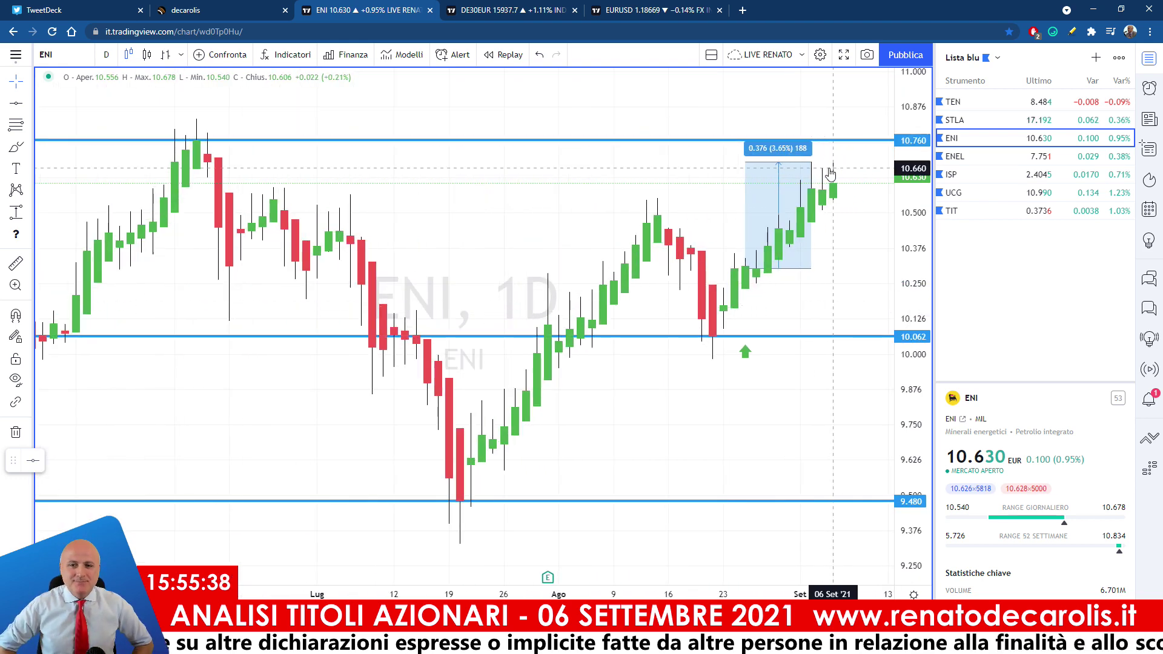
left_click(1000, 157)
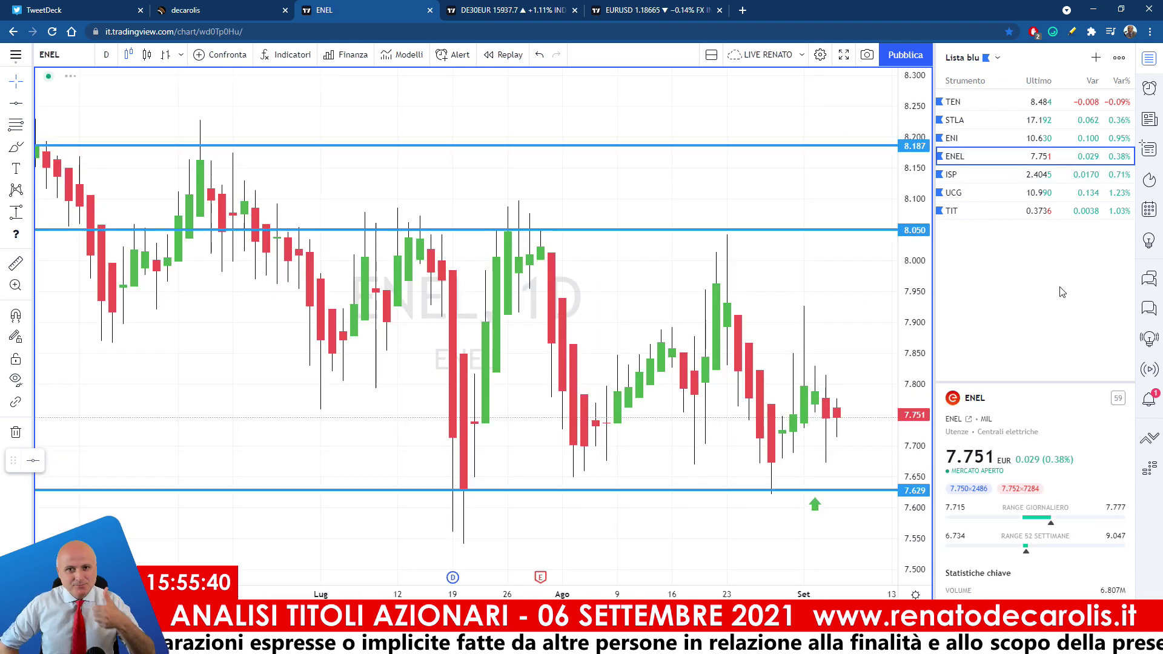
Zoom into the ENEL chart, then switch to the ISP (Intesa Sanpaolo) daily chart.
scroll(753, 412, "up", 2)
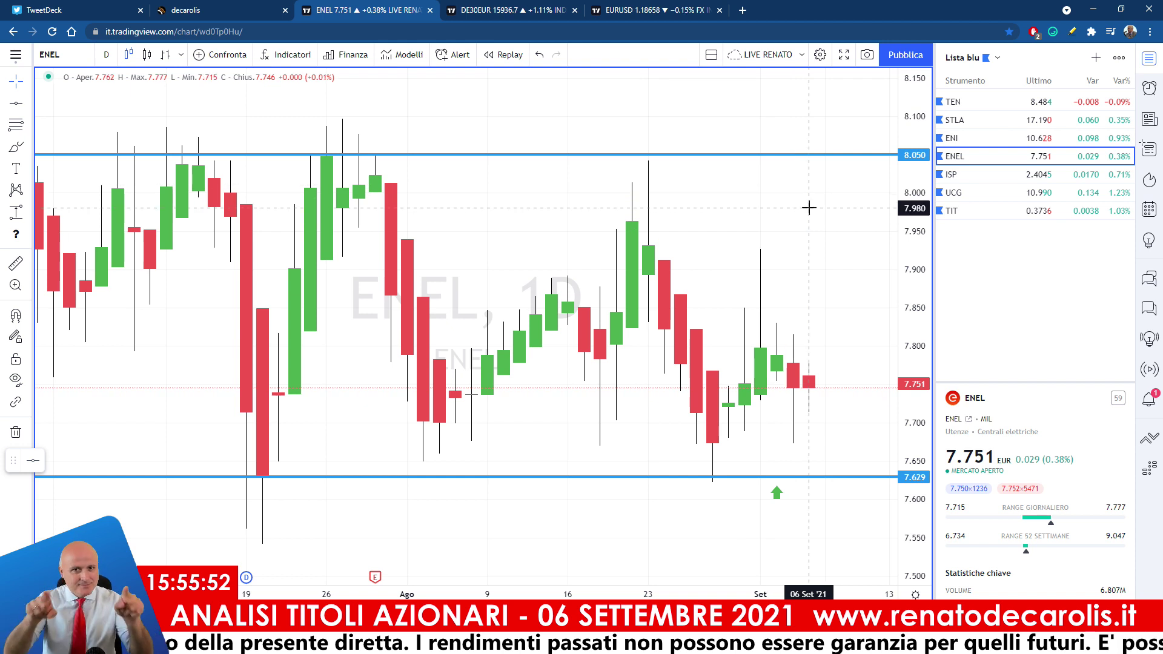
left_click(1000, 174)
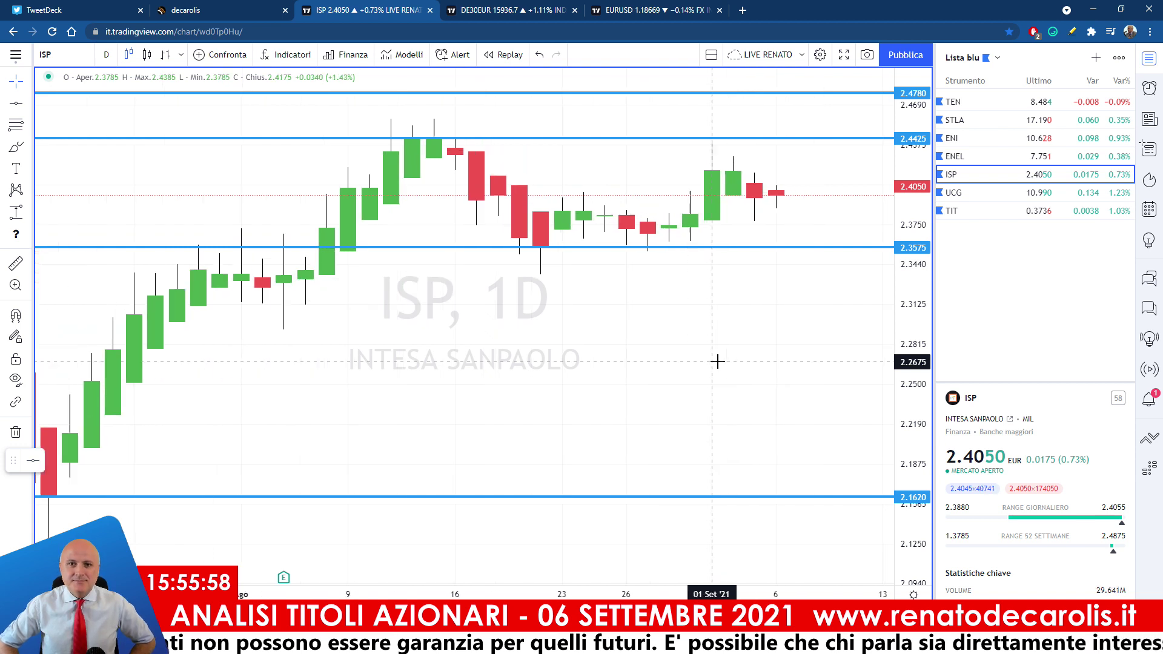
Zoom into the ISP chart, then step down the watchlist to UCG (UniCredit).
scroll(717, 362, "up", 4)
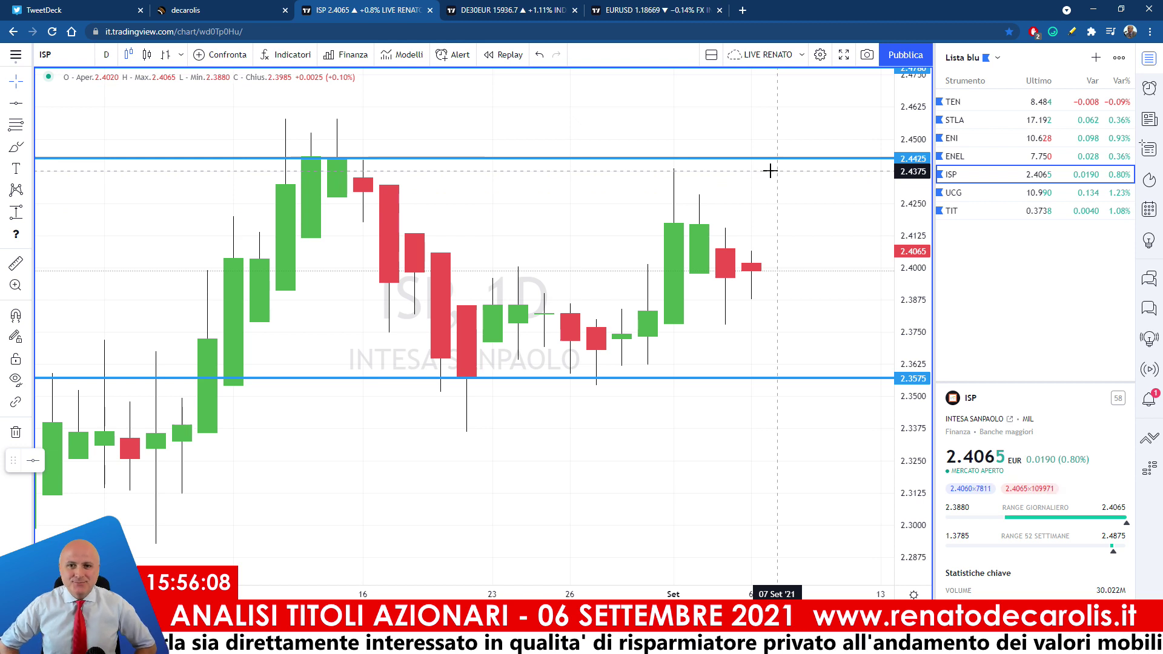
key("Down")
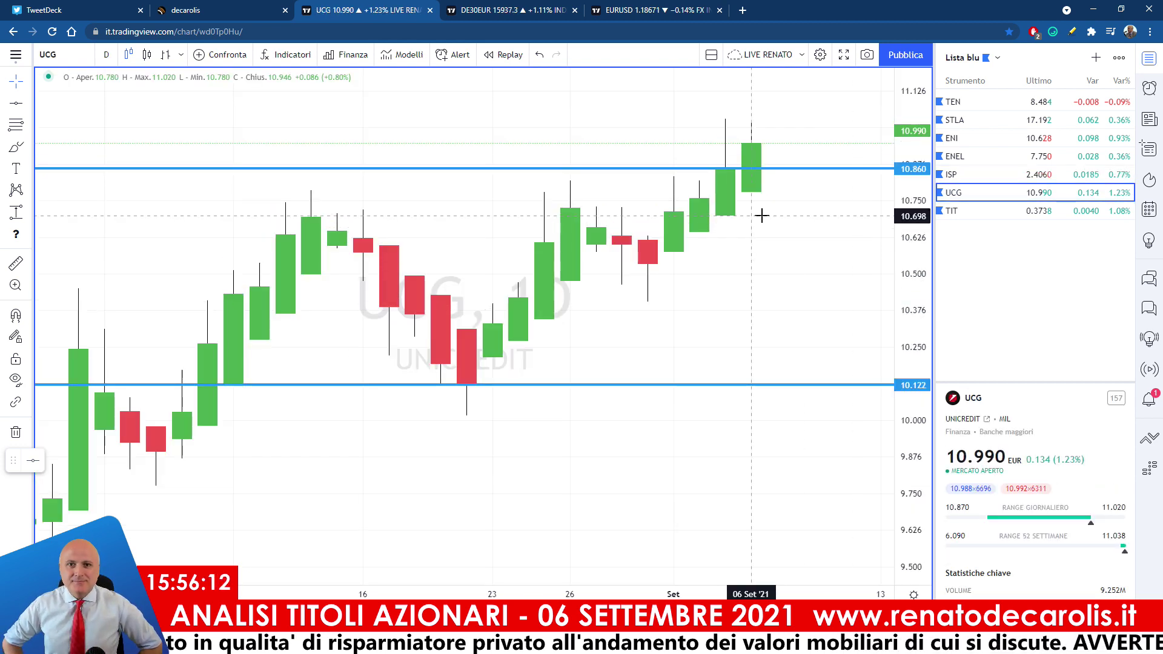
Zoom the UCG chart out to see its breakout above 10.860.
scroll(762, 216, "down", 3)
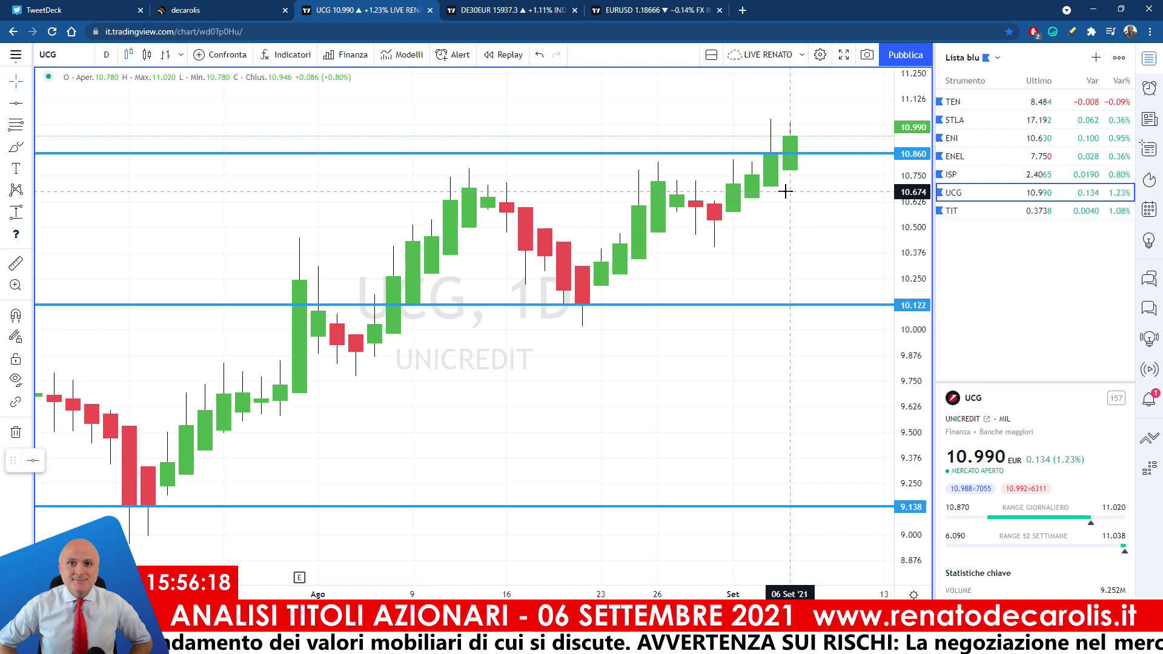
scroll(786, 192, "down", 1)
scroll(786, 193, "down", 1)
scroll(786, 194, "down", 1)
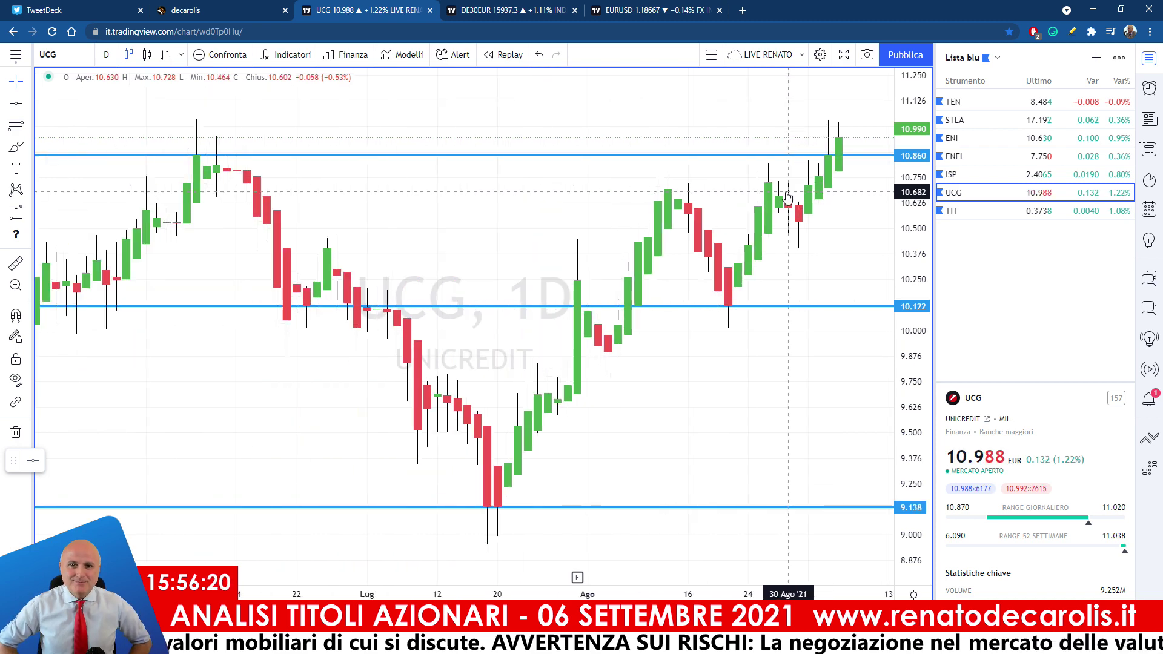
scroll(787, 196, "down", 1)
Zoom back in on UCG, then switch to the TIT (Telecom Italia) daily chart.
scroll(787, 198, "up", 1)
scroll(787, 198, "up", 1)
scroll(788, 197, "up", 1)
scroll(788, 197, "up", 1)
scroll(788, 198, "up", 1)
scroll(787, 196, "up", 1)
scroll(787, 192, "up", 1)
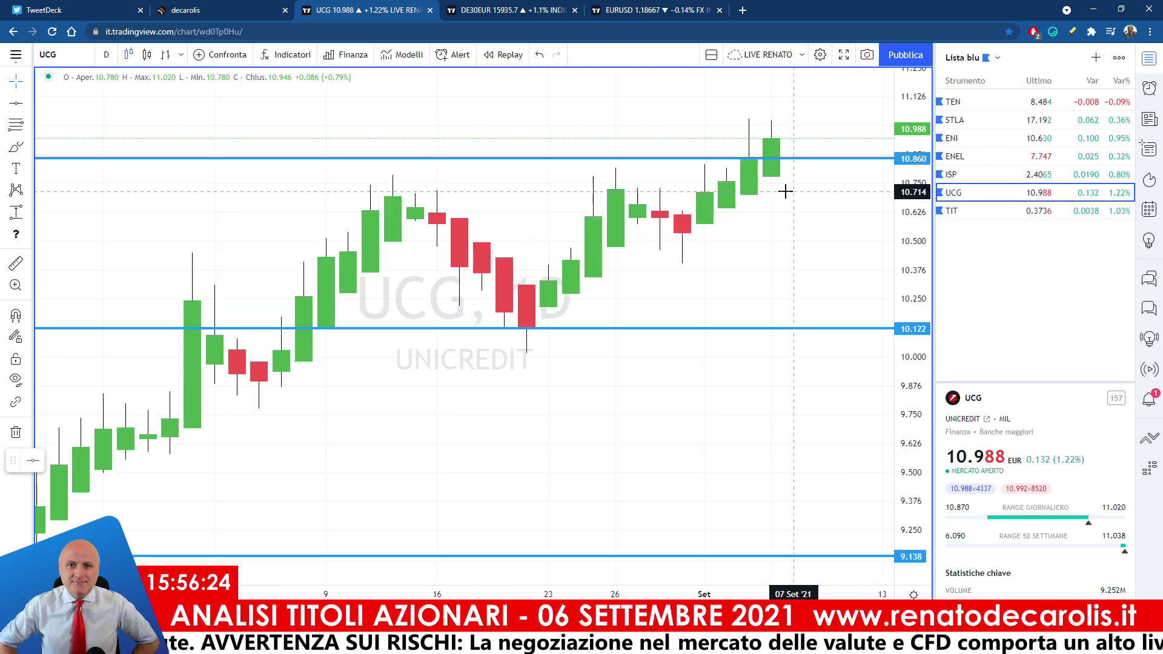
scroll(786, 191, "up", 1)
left_click(952, 210)
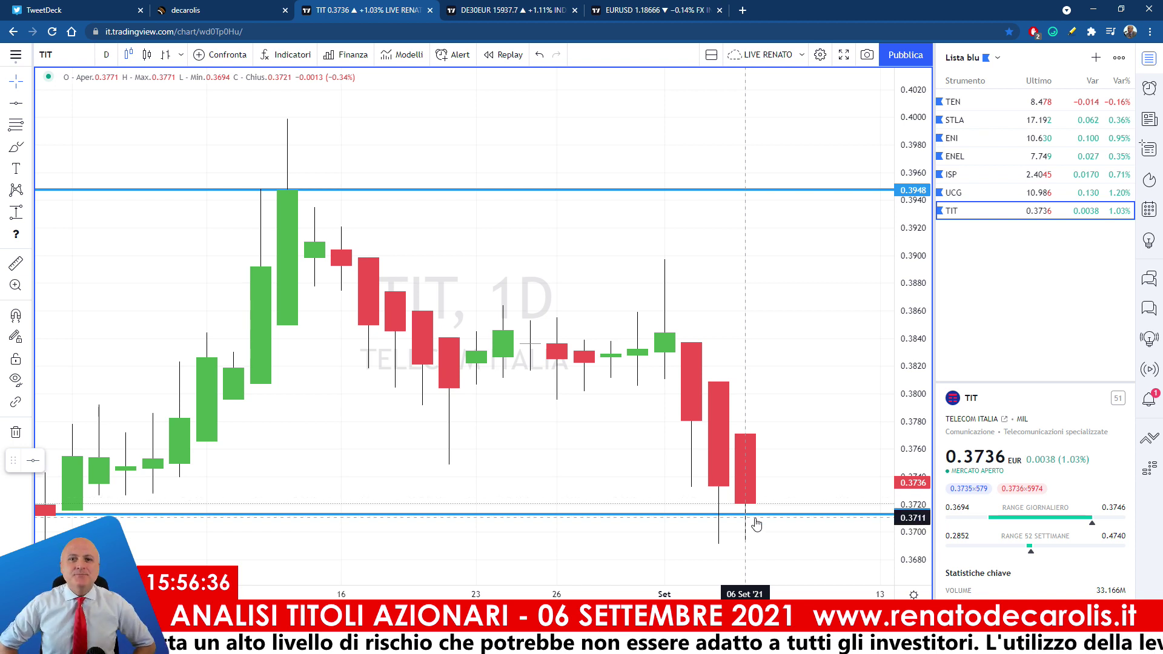
Check TIT against its 0.3713 support, then return to the Echofin chat rooms tab.
scroll(754, 503, "down", 3)
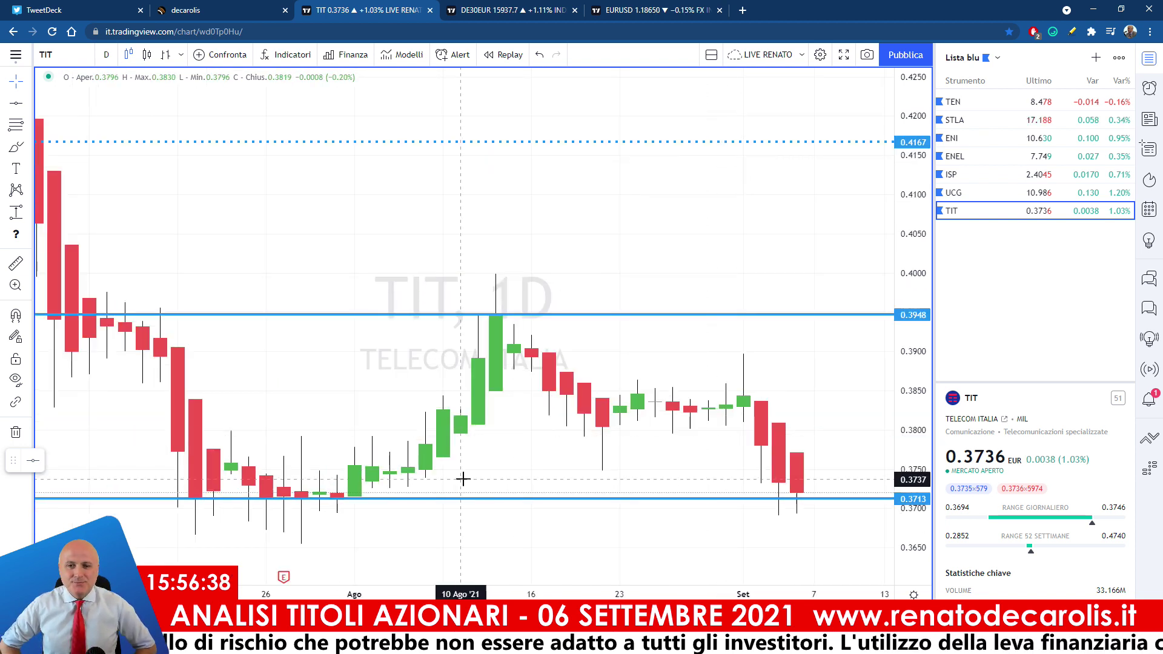
scroll(778, 426, "up", 2)
scroll(778, 426, "up", 1)
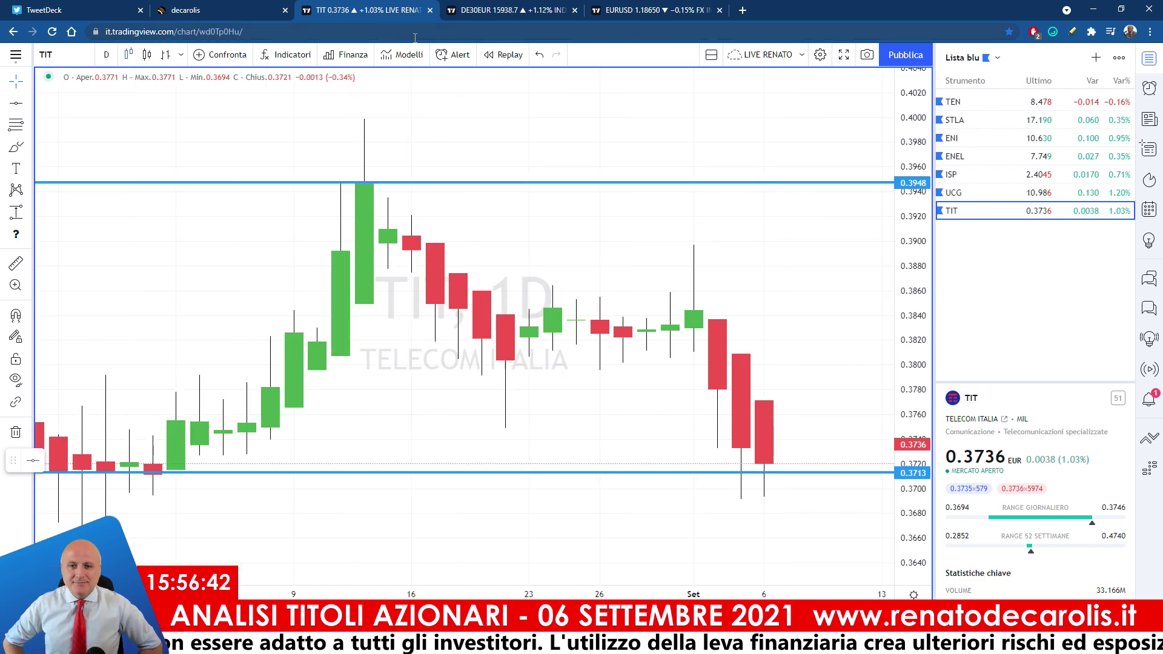
left_click(206, 10)
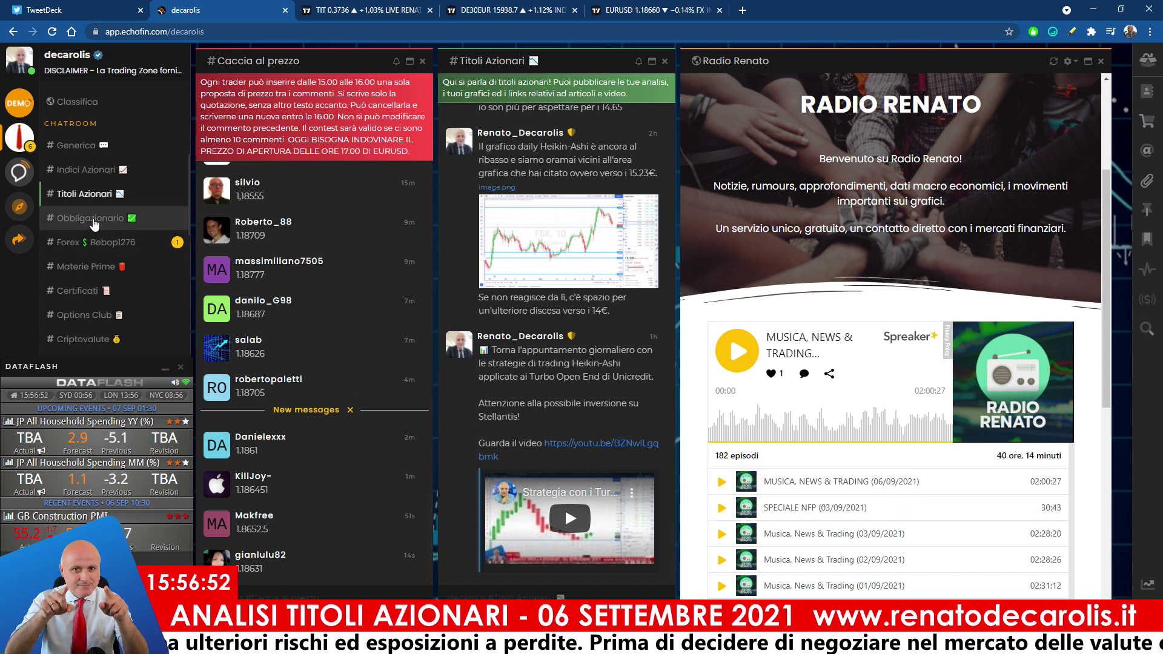
scroll(94, 133, "down", 5)
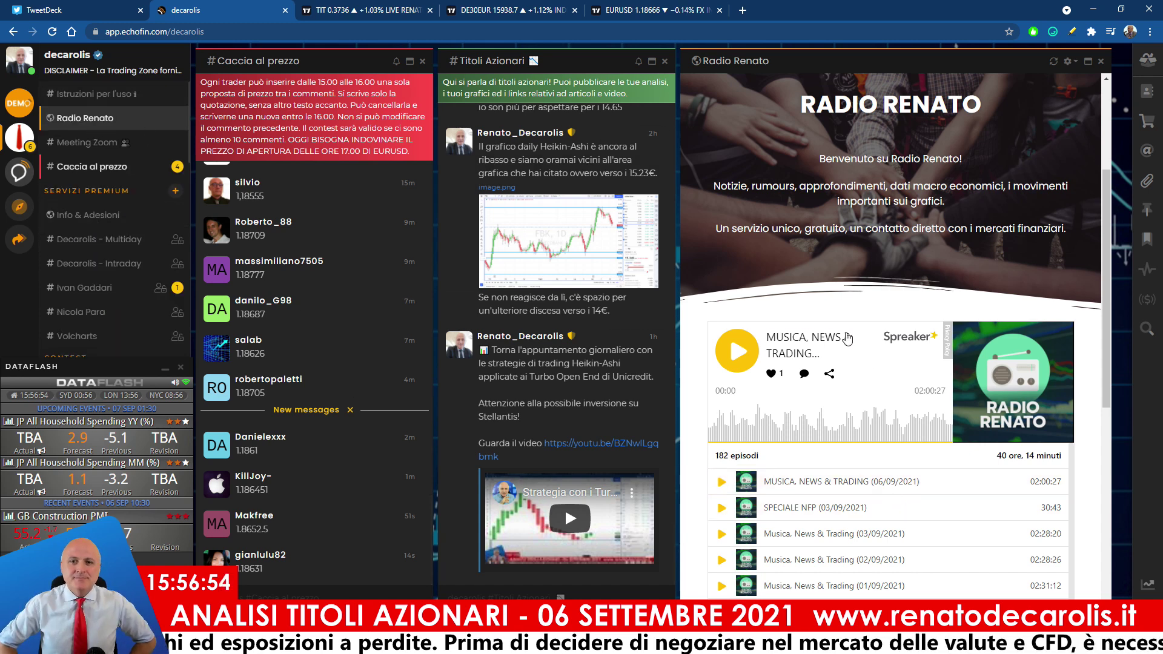